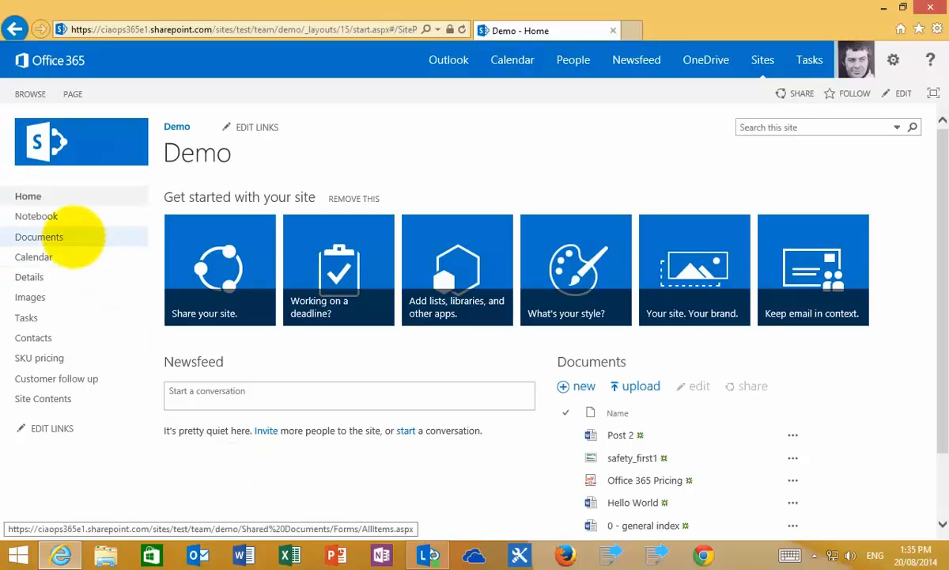
Start a new column named Customer in the Documents library and set its information type to Choice.
click(73, 236)
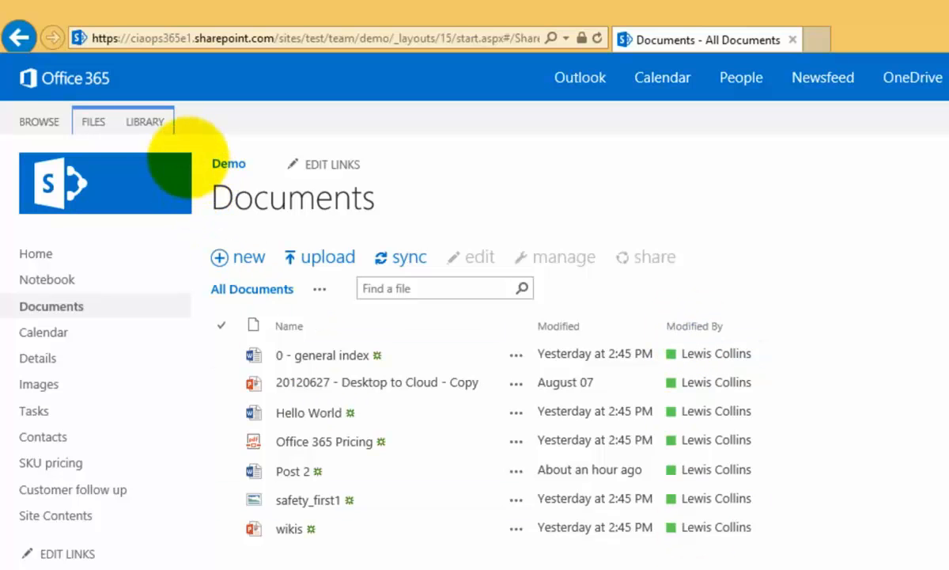
click(154, 122)
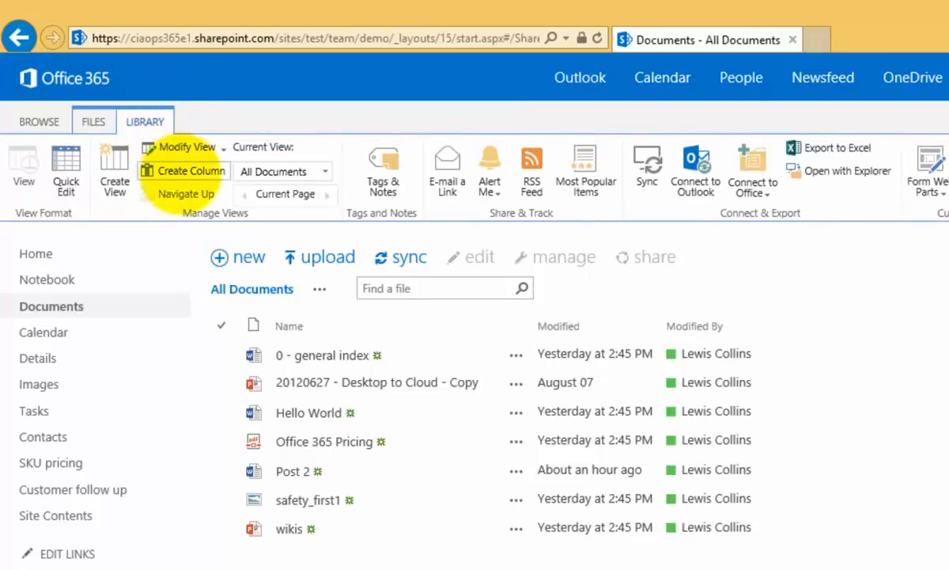
click(176, 166)
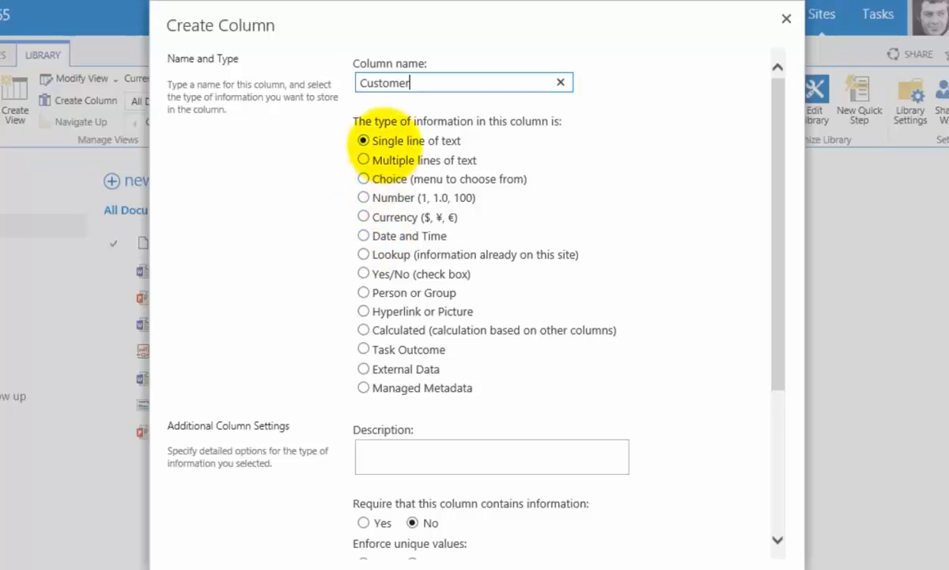
click(379, 178)
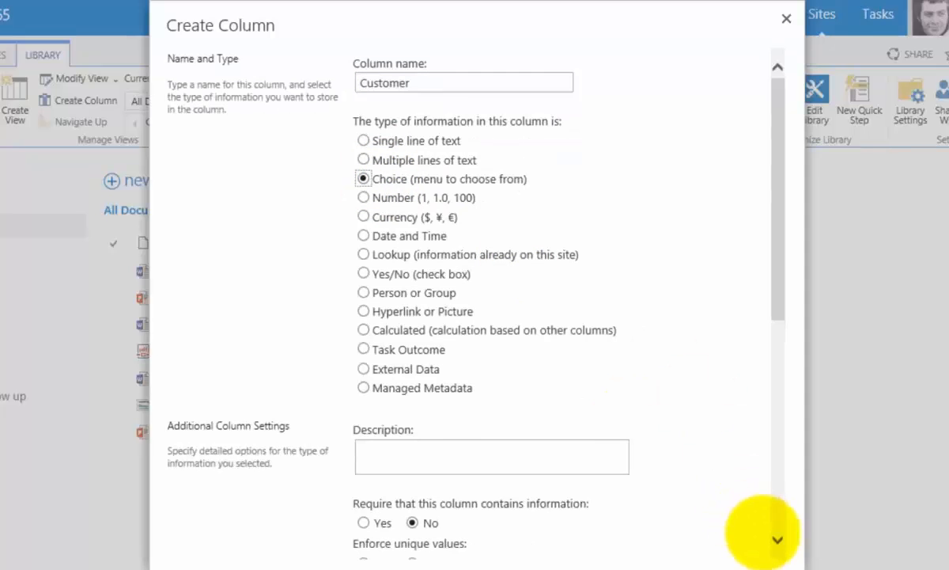
Replace the placeholder choices with Customer A, Customer B, Customer C and Other, and create the column.
click(775, 541)
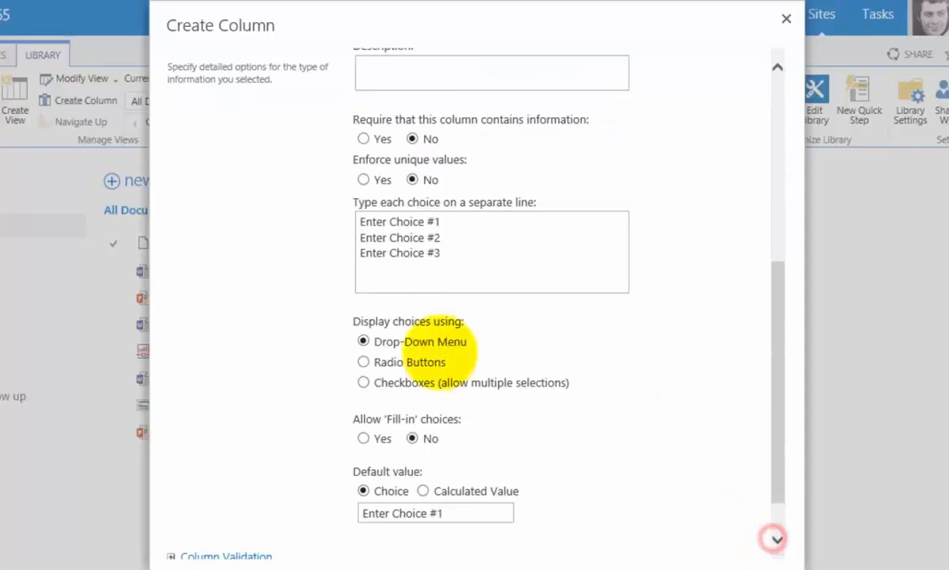
drag(441, 253, 348, 221)
text(Customer A)
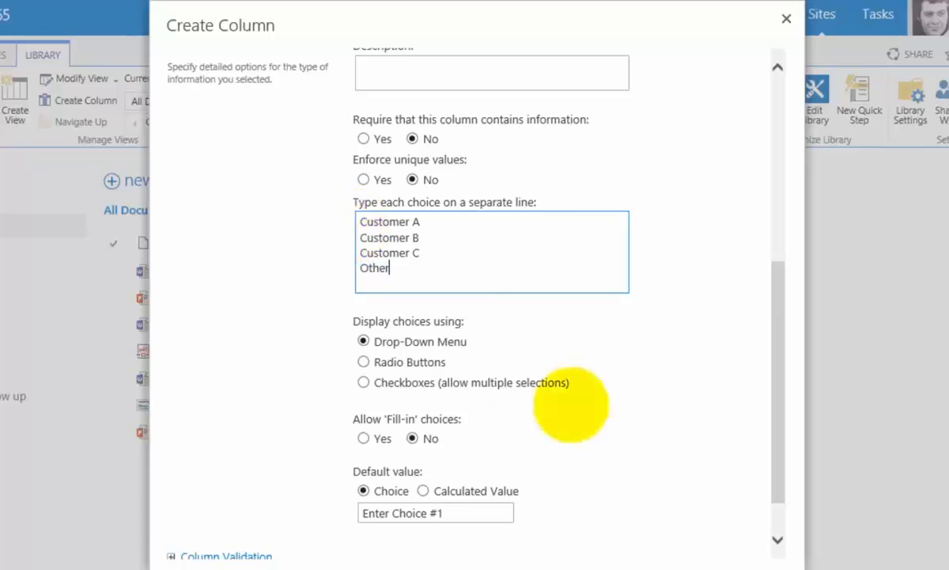
click(777, 516)
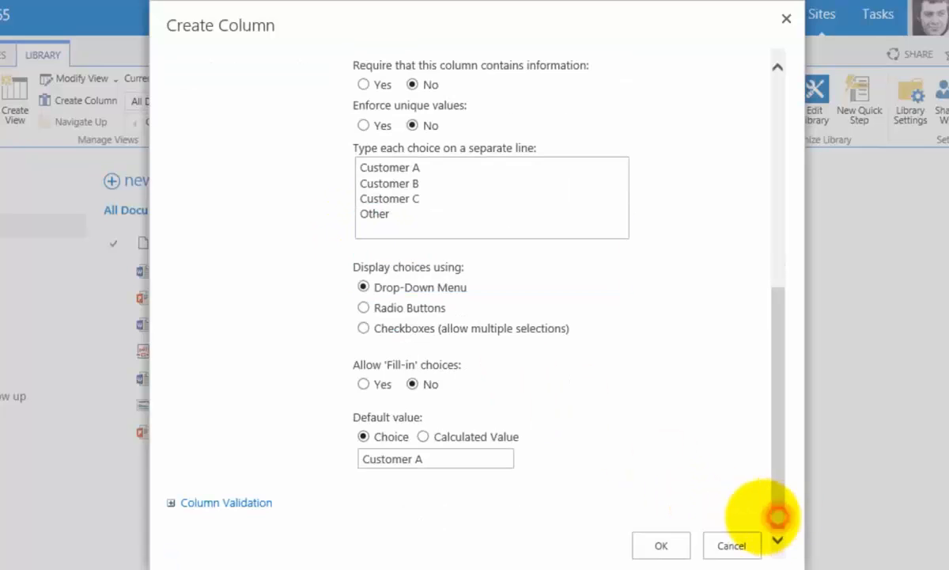
click(662, 545)
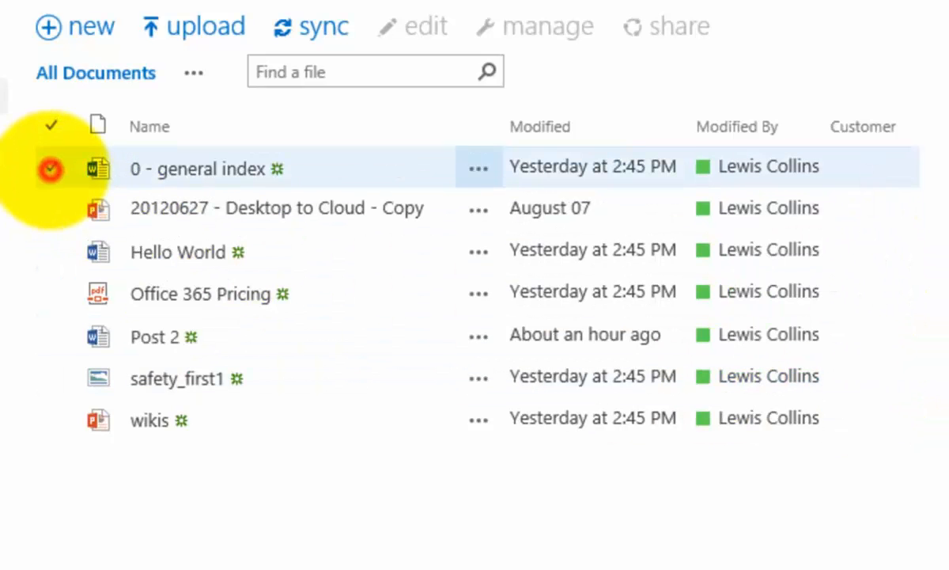
Edit the properties of the "0 - general index" document, set Customer to Customer B and save.
click(50, 168)
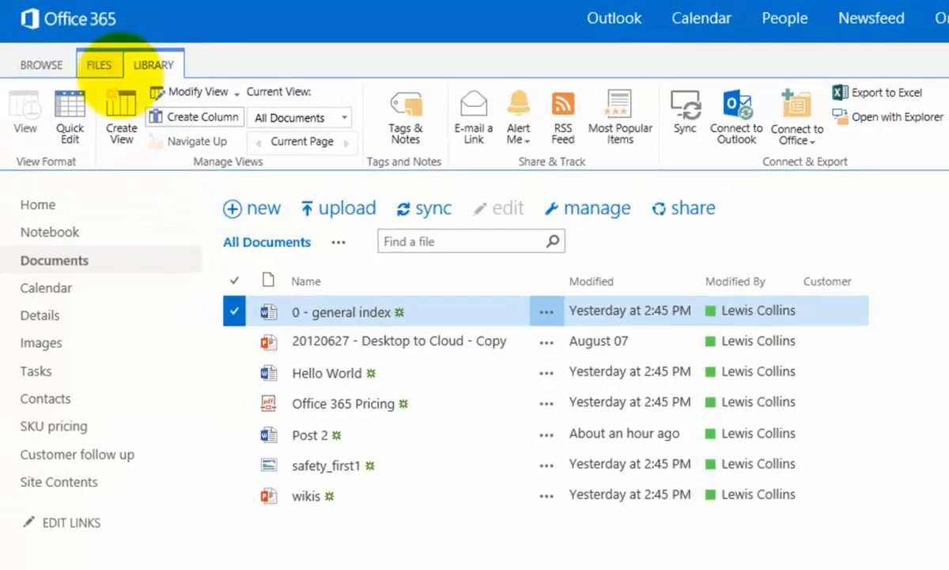
click(101, 66)
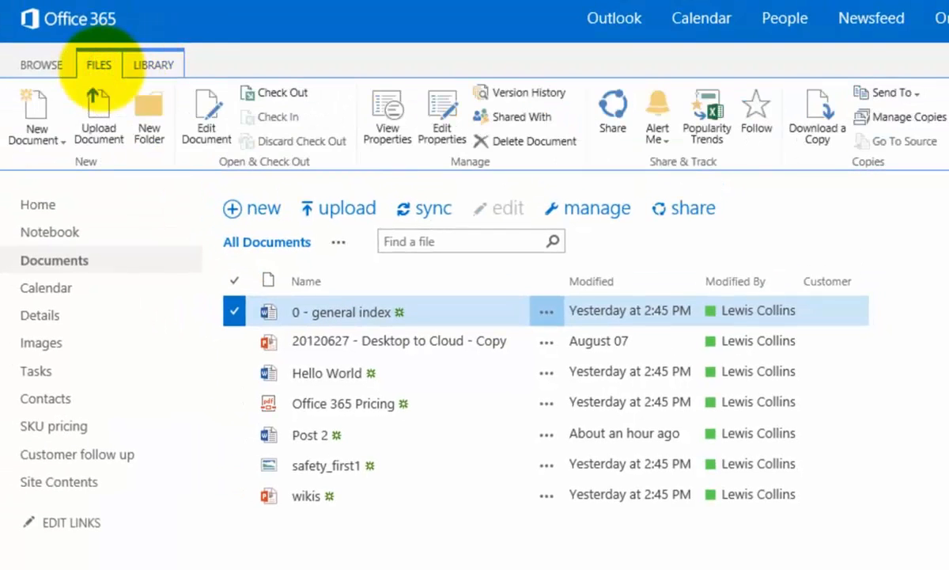
click(439, 128)
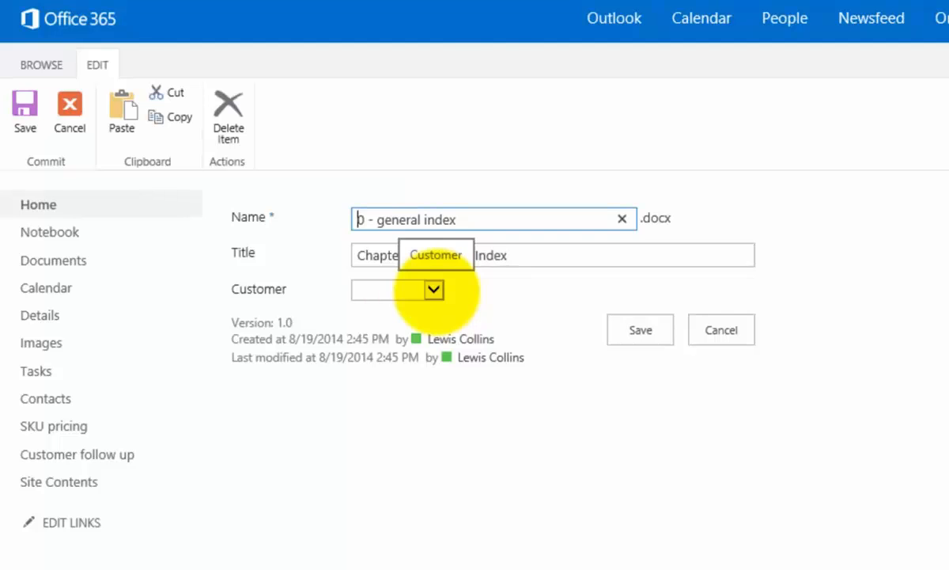
click(434, 290)
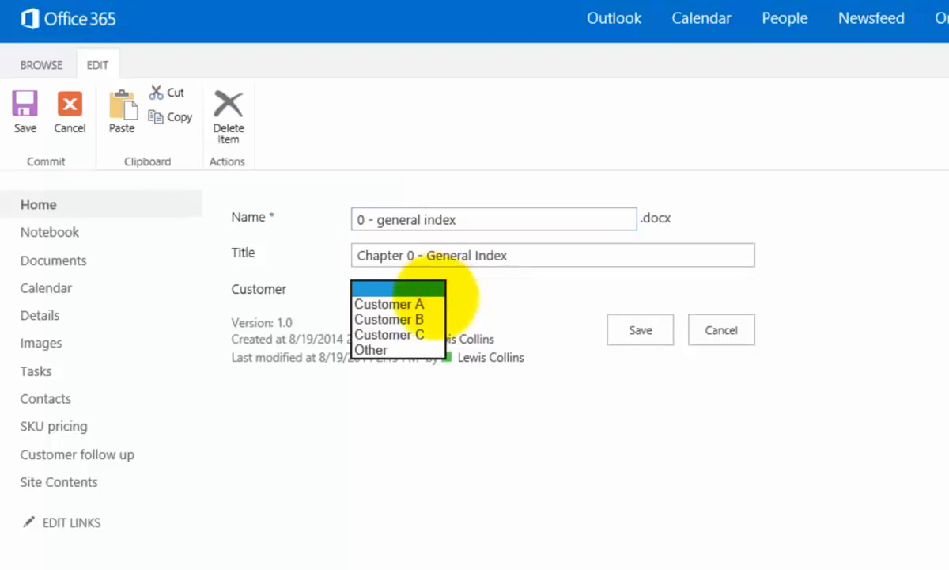
click(426, 318)
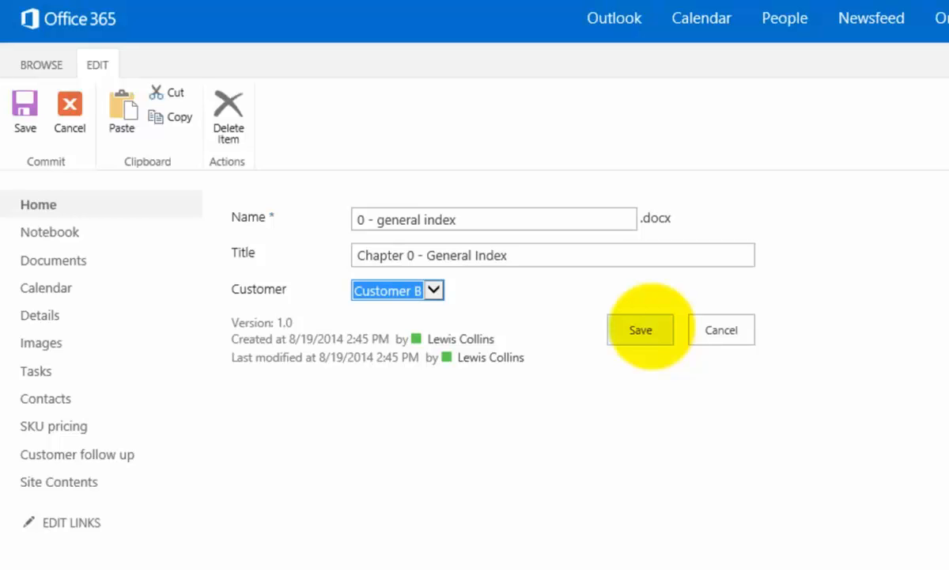
click(650, 327)
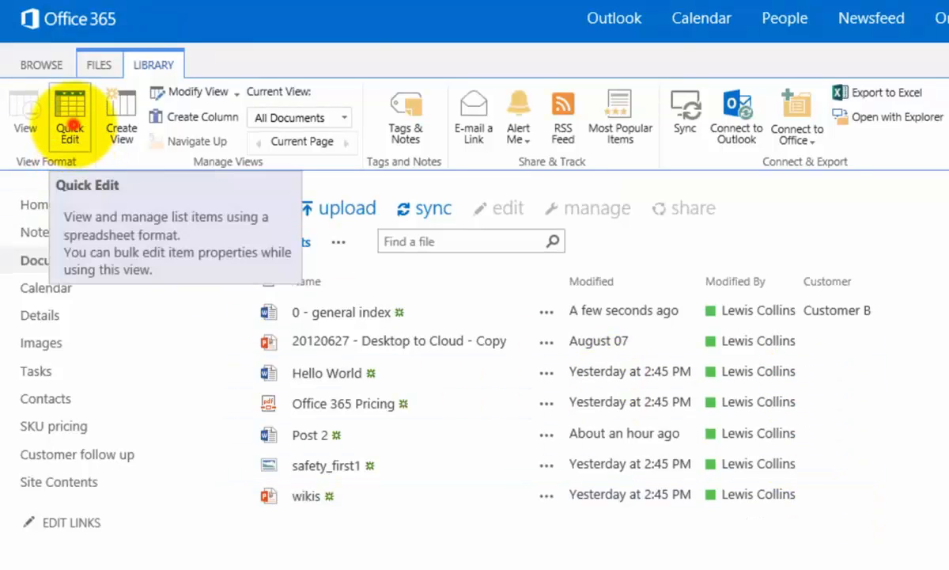
Using Quick Edit, set Customer to Customer C for "20120627 - Desktop to Cloud - Copy" and Customer A for "Hello World".
click(70, 121)
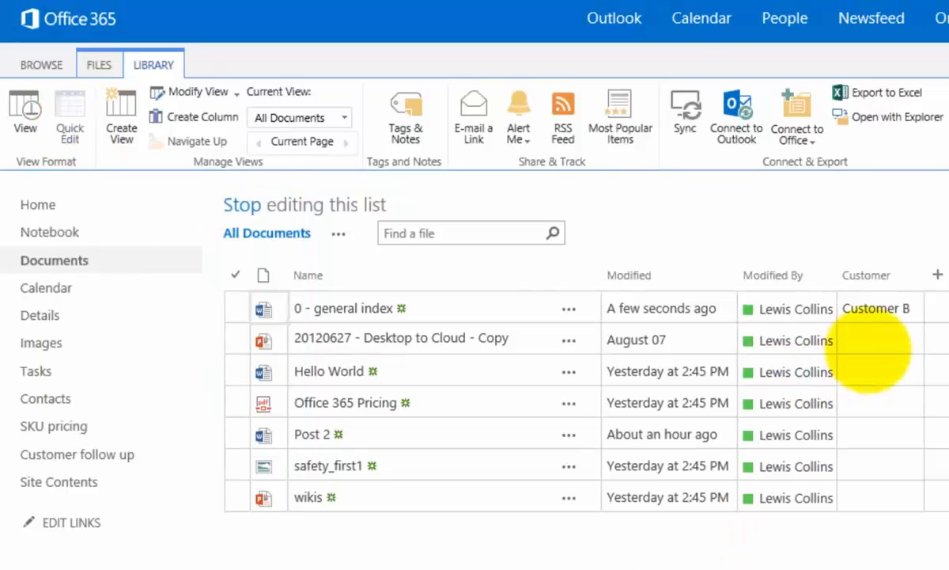
click(878, 343)
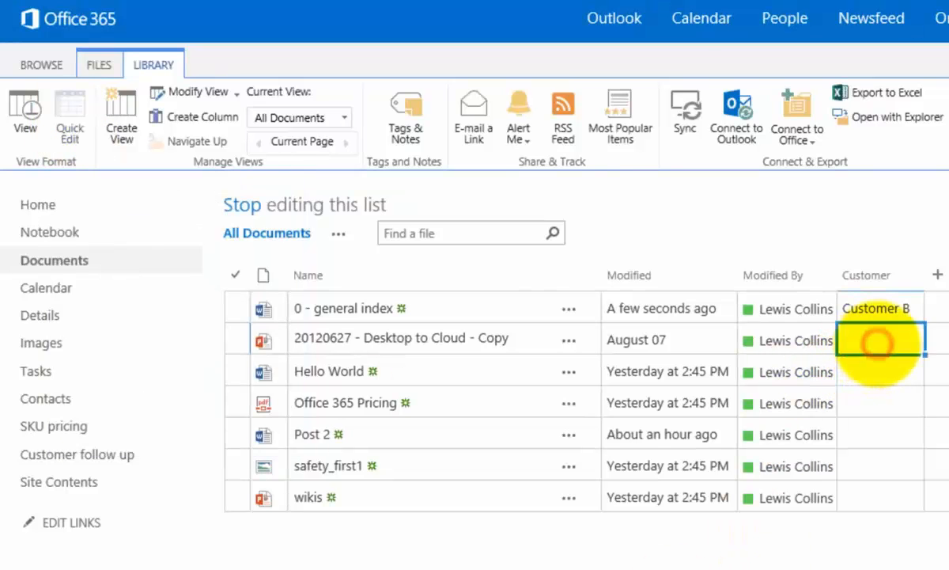
click(910, 341)
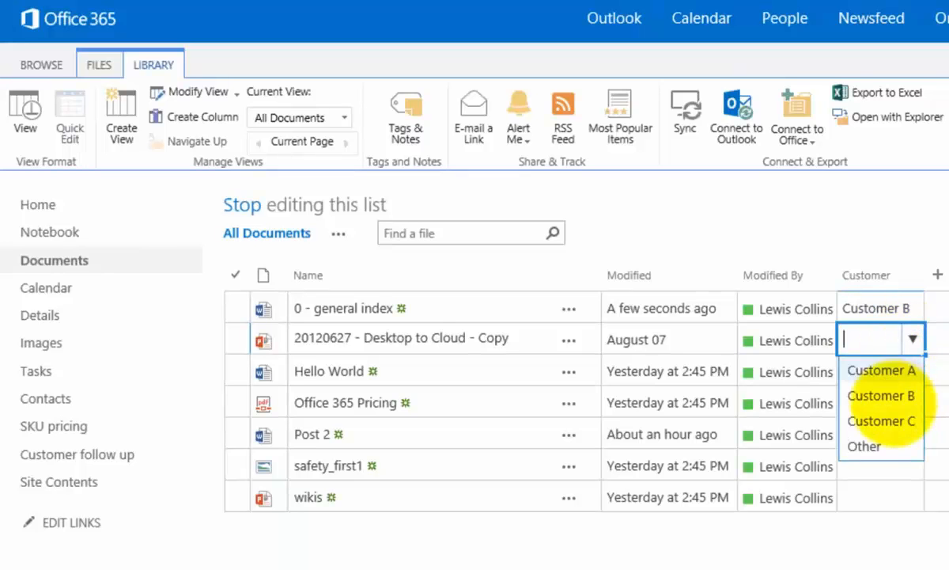
click(890, 415)
click(890, 373)
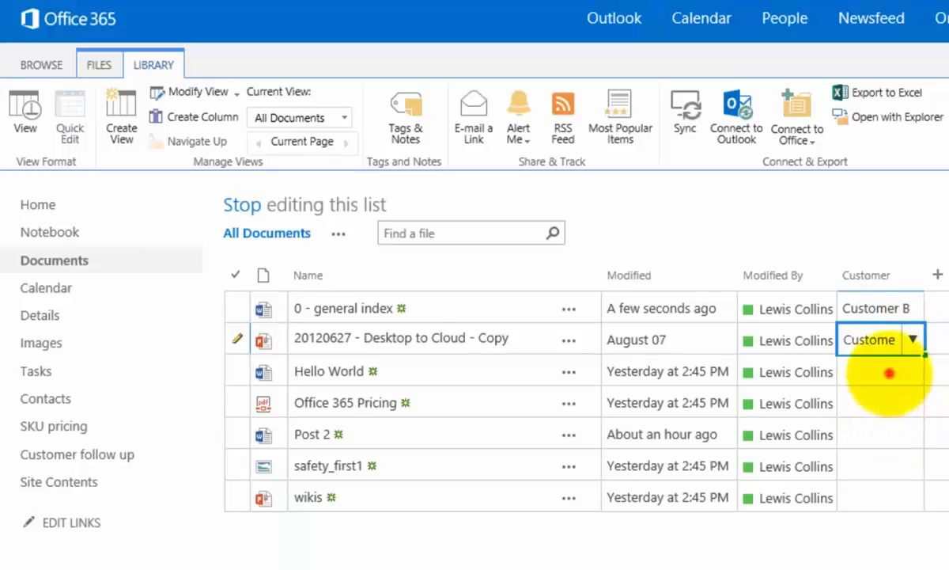
click(913, 371)
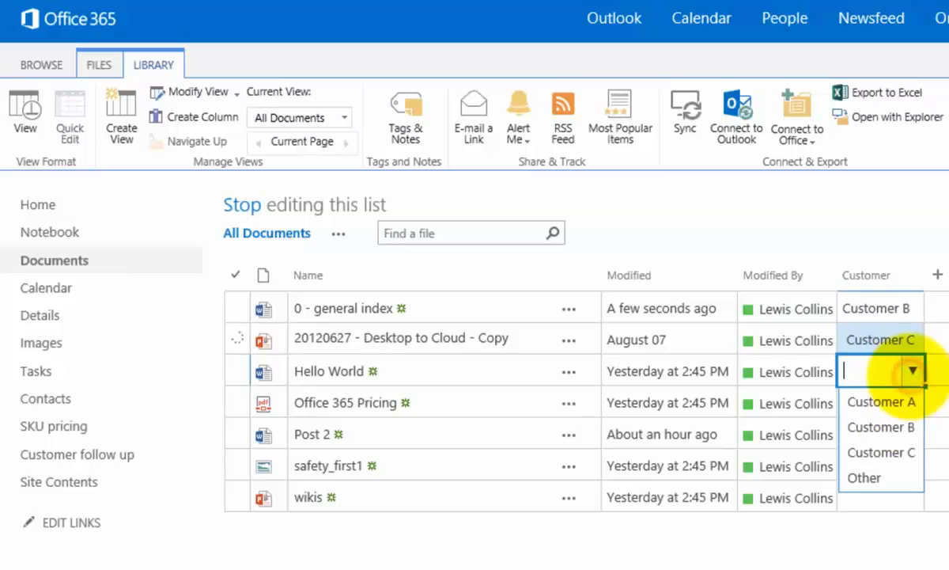
click(892, 402)
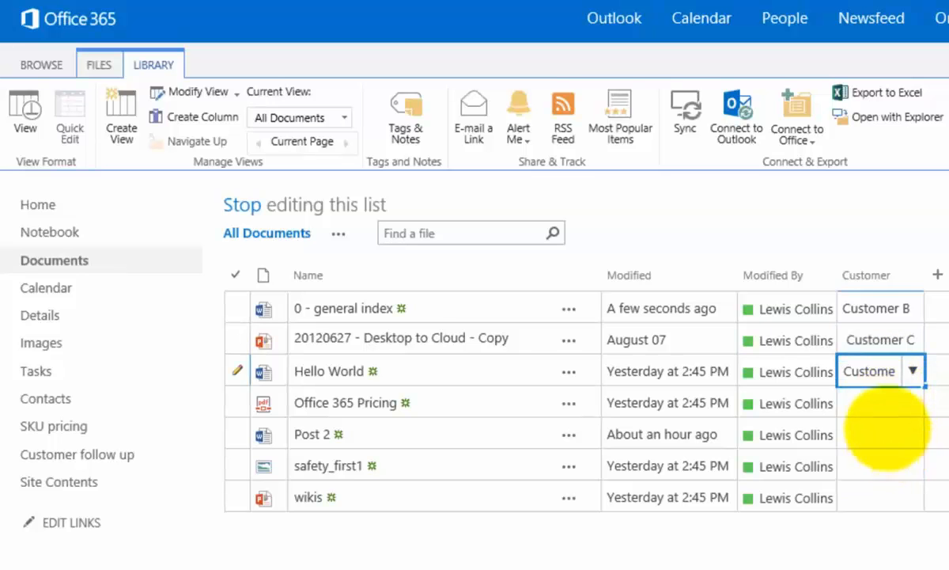
Set Customer to Other for "Office 365 Pricing" and fill that value down to "Post 2".
click(885, 404)
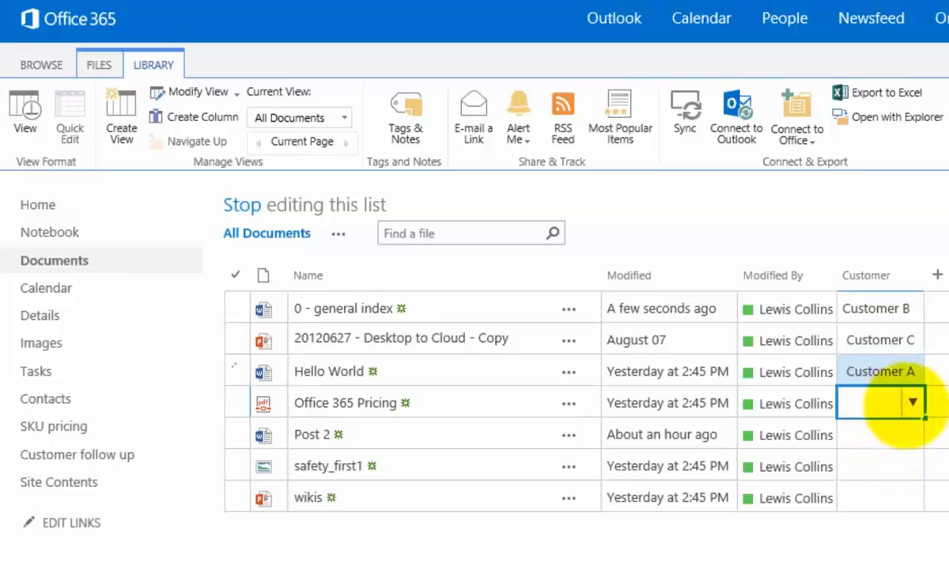
click(910, 403)
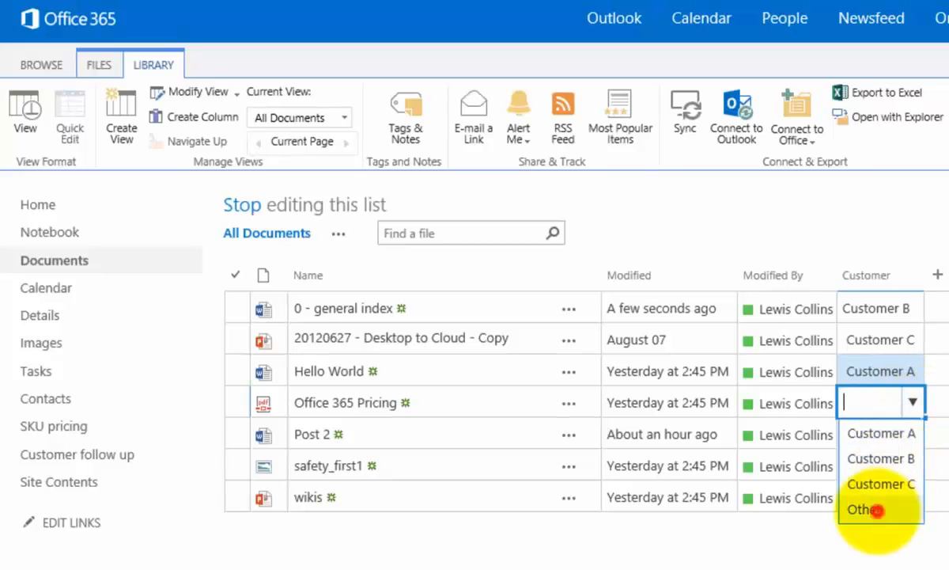
click(875, 509)
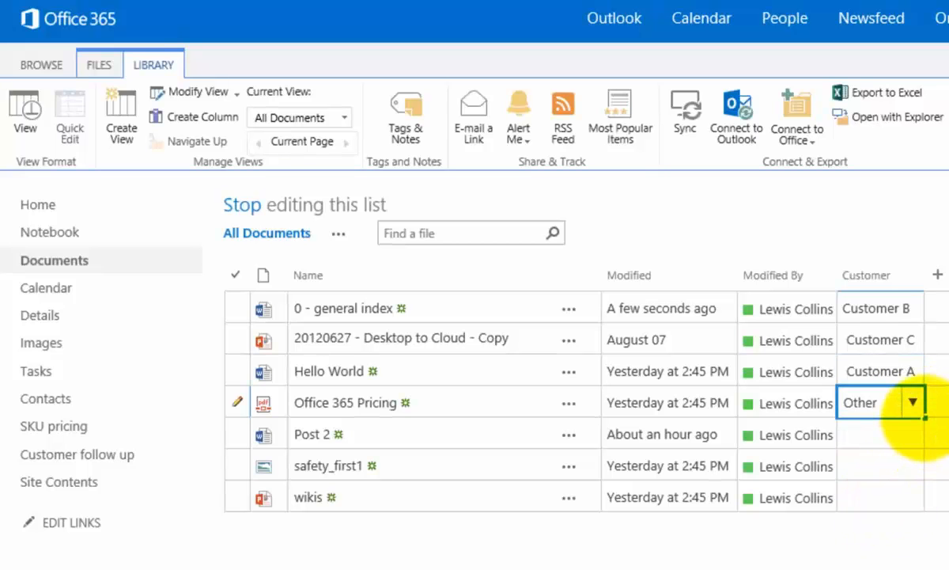
click(923, 417)
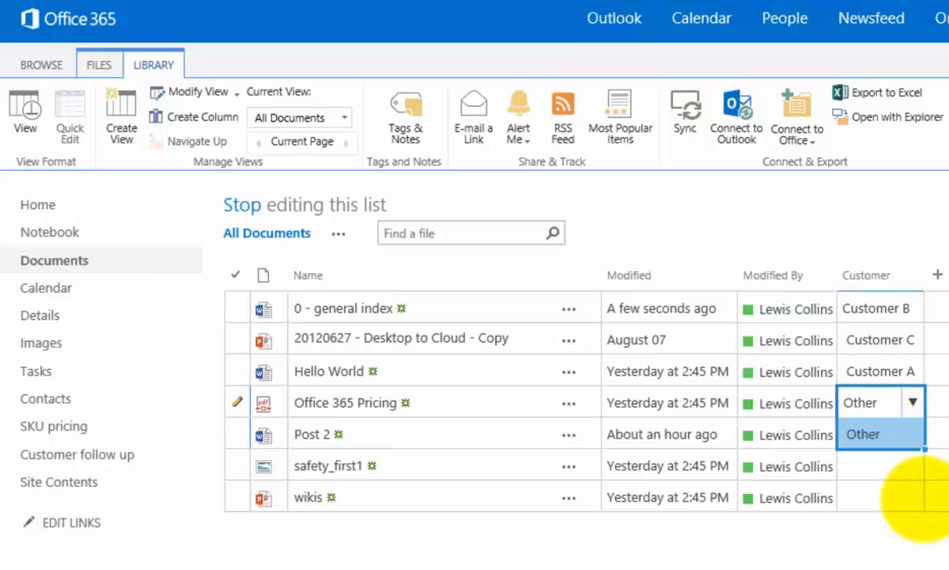
Set Customer to Customer A for "safety_first1" and Customer B for "wikis", and return to the standard library view.
click(890, 465)
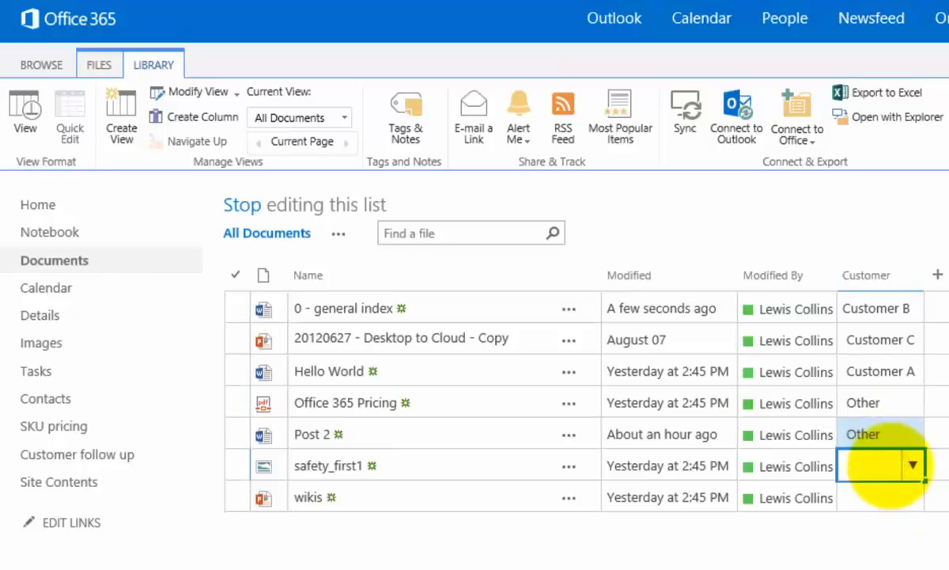
click(912, 464)
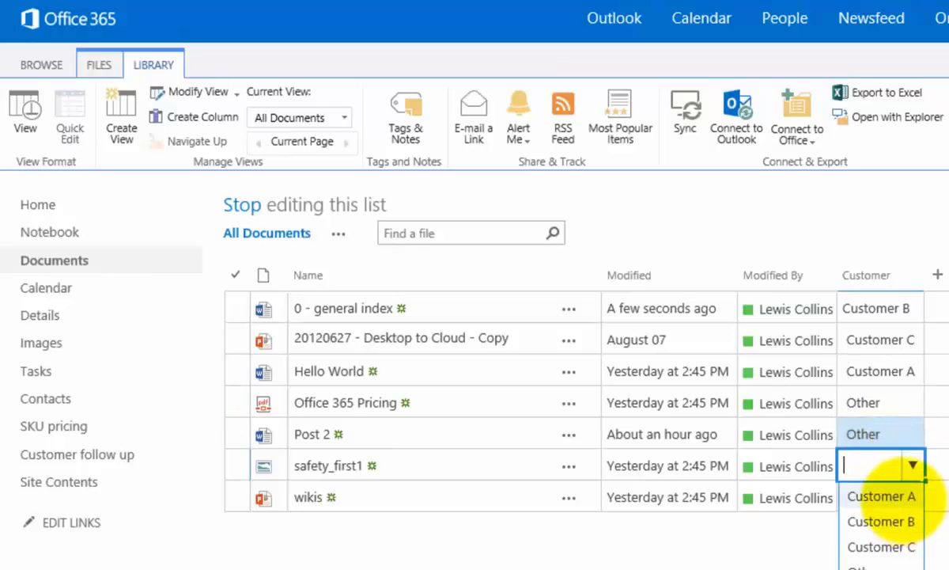
click(904, 496)
click(904, 498)
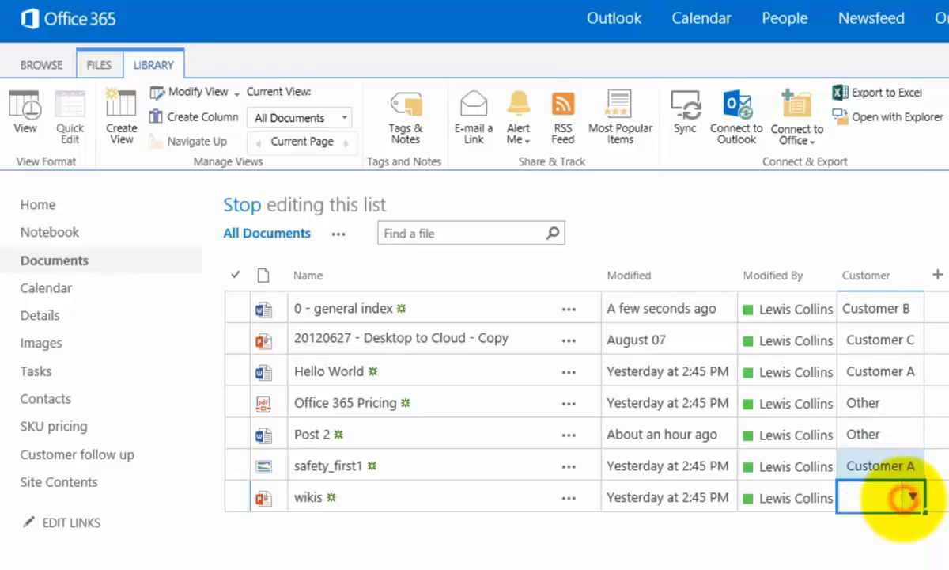
click(914, 500)
click(911, 553)
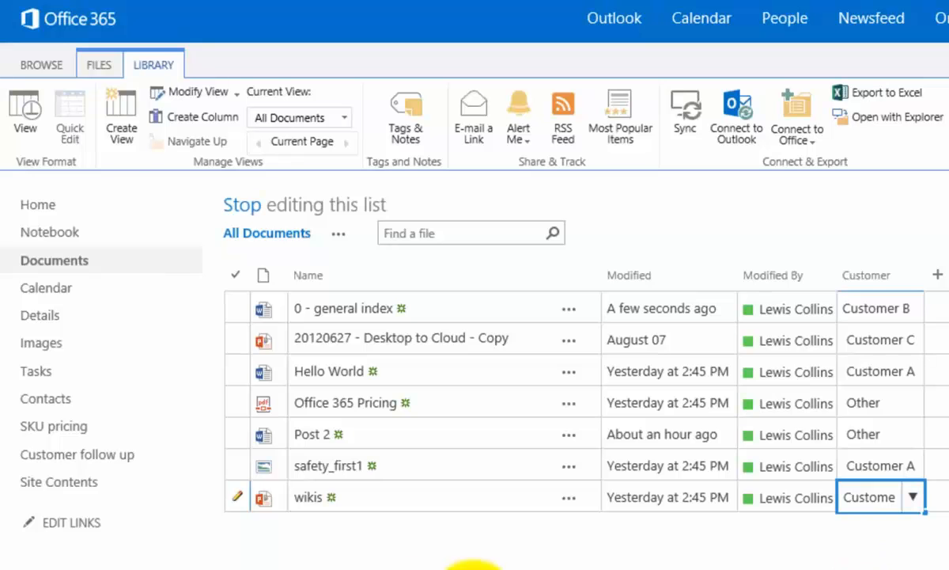
click(24, 117)
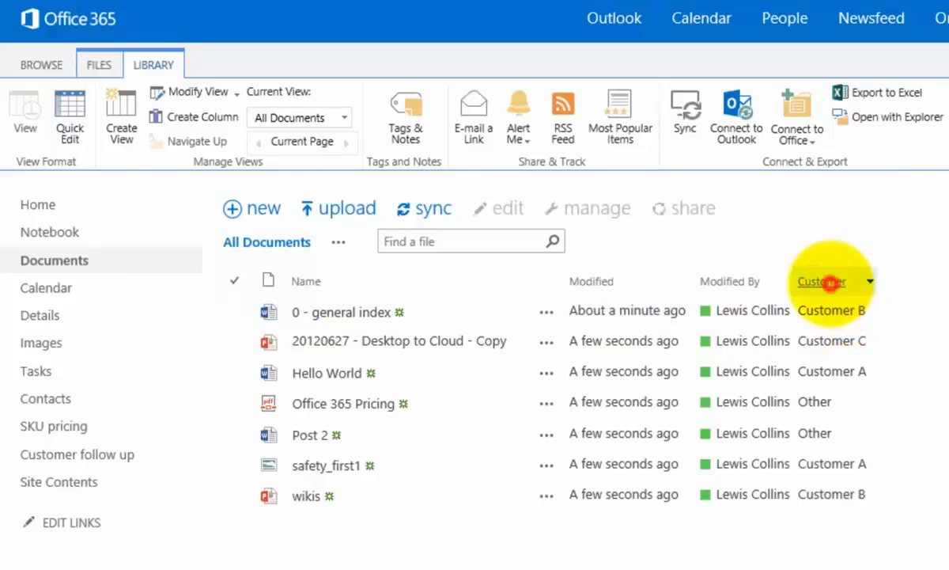
Sort the documents by Customer ascending and descending, and filter the list to Customer C only.
click(830, 282)
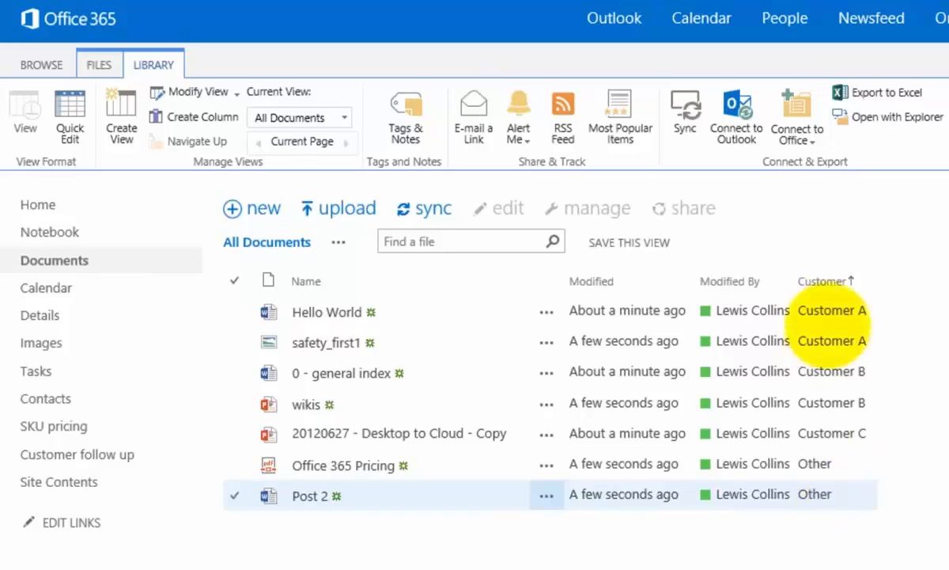
click(827, 281)
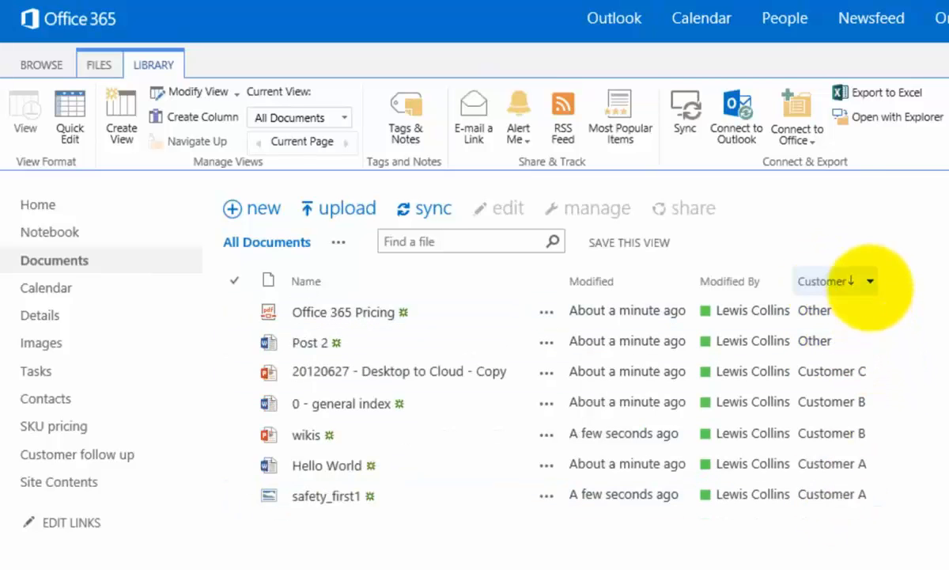
click(870, 283)
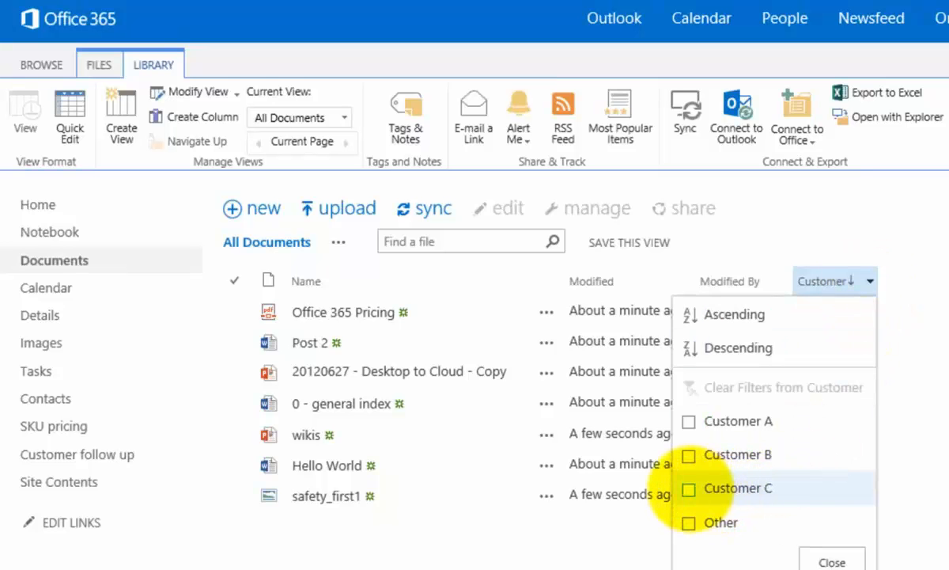
click(689, 489)
click(832, 558)
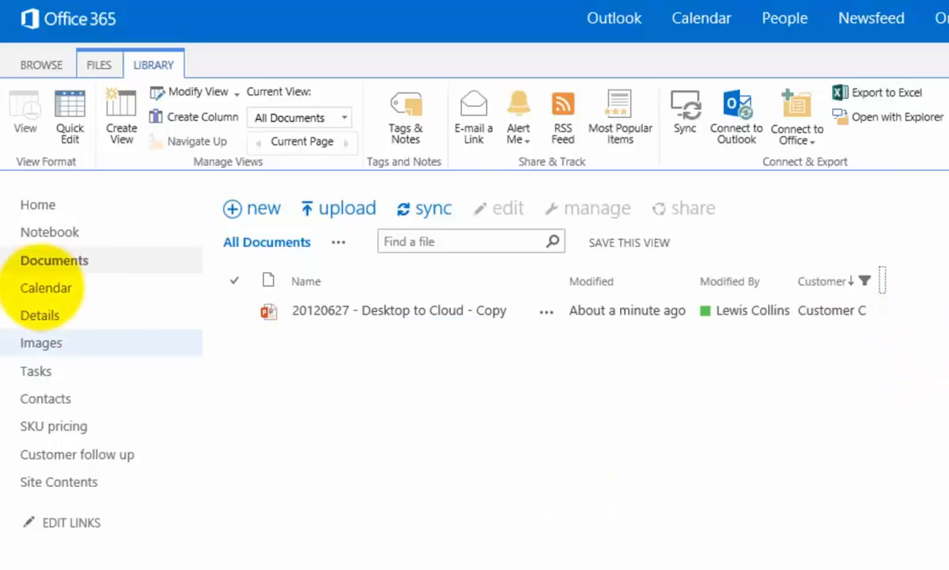
View the site calendar's view and column management options, and return to the site's home page.
click(44, 287)
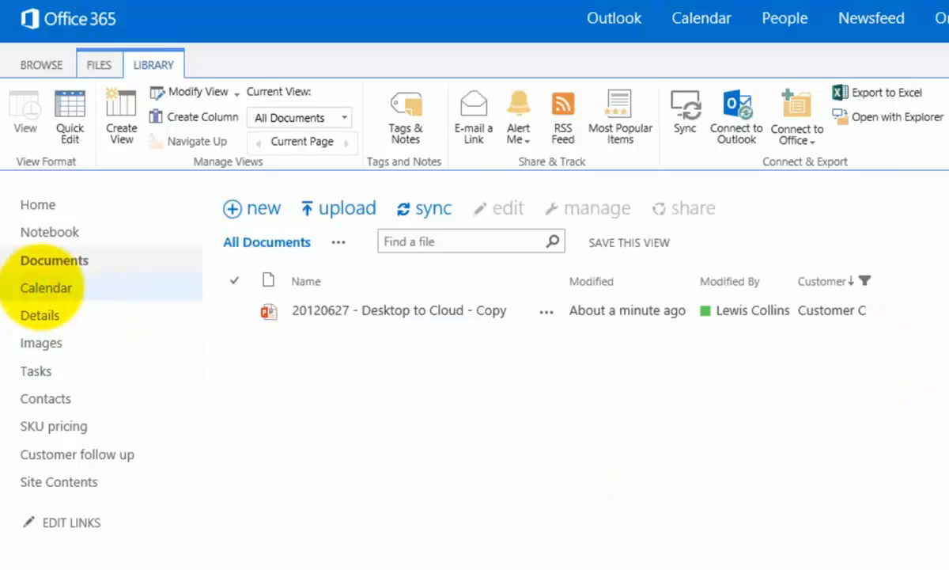
click(192, 63)
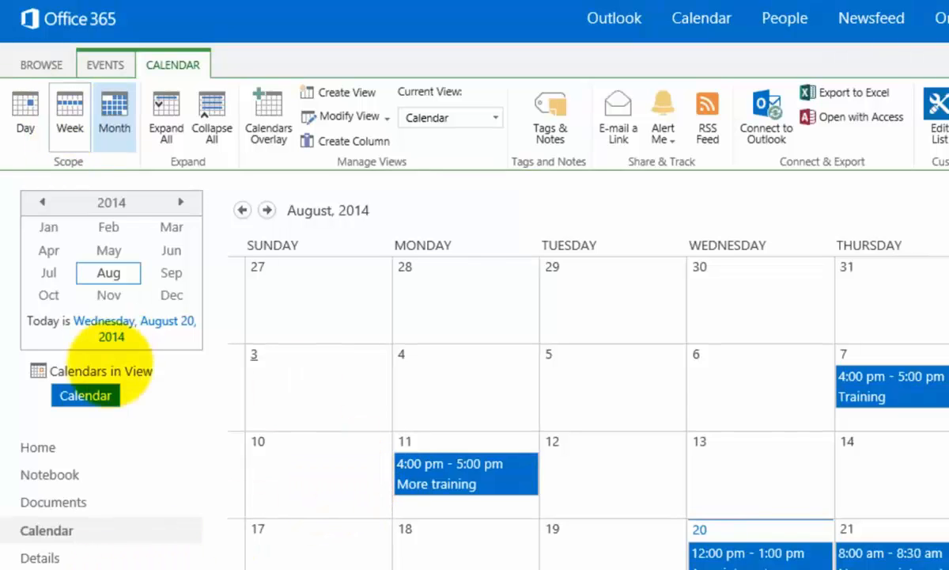
click(46, 445)
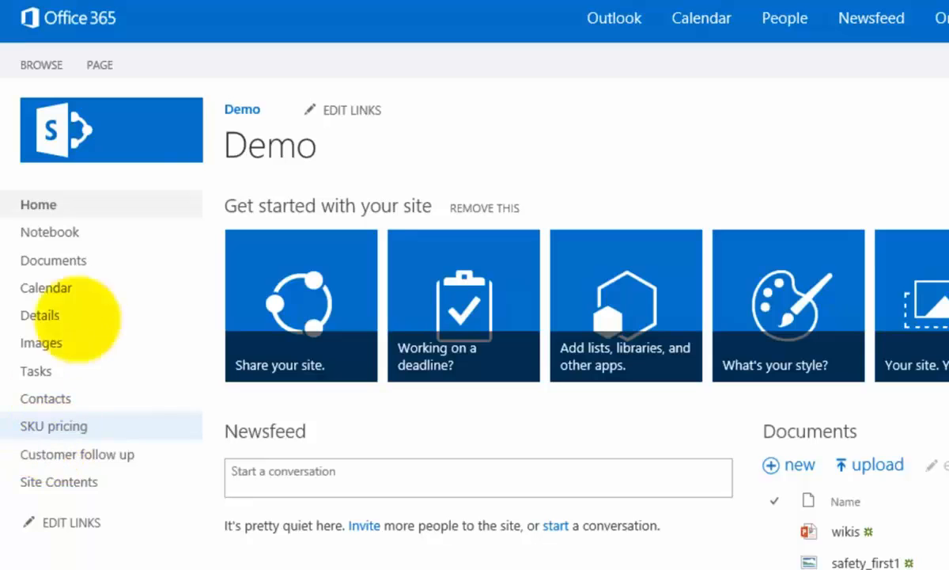
Examine the information types offered for a new column in the Documents library, and close without creating one.
click(79, 253)
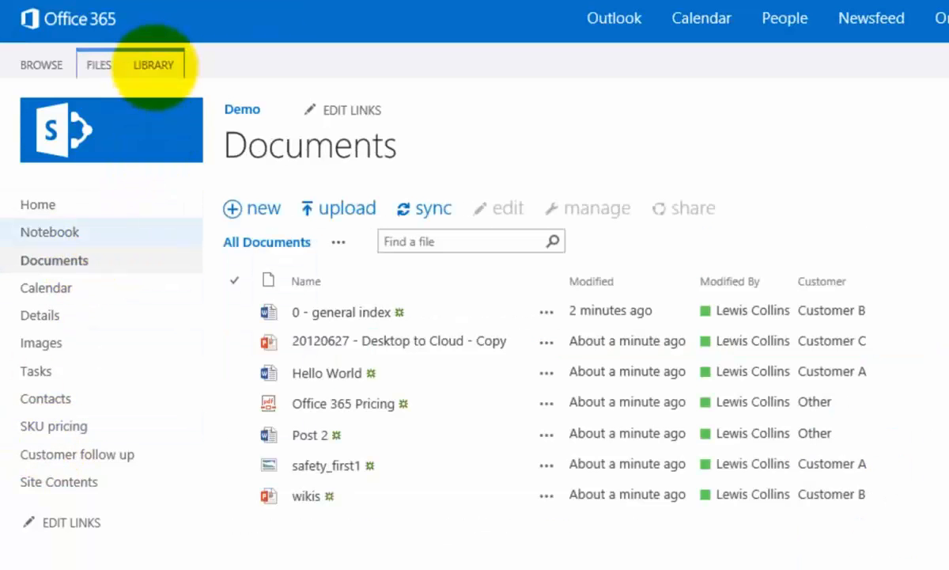
click(153, 64)
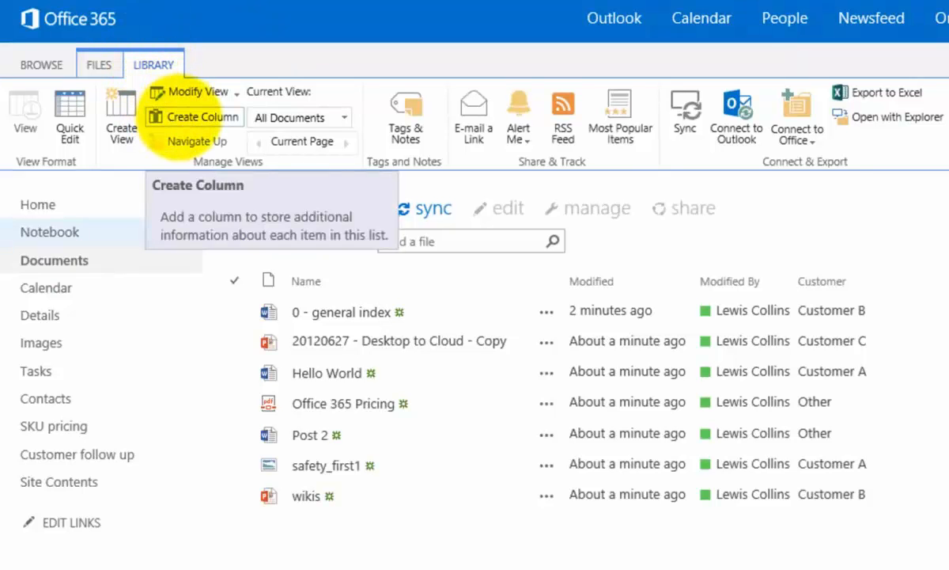
click(167, 112)
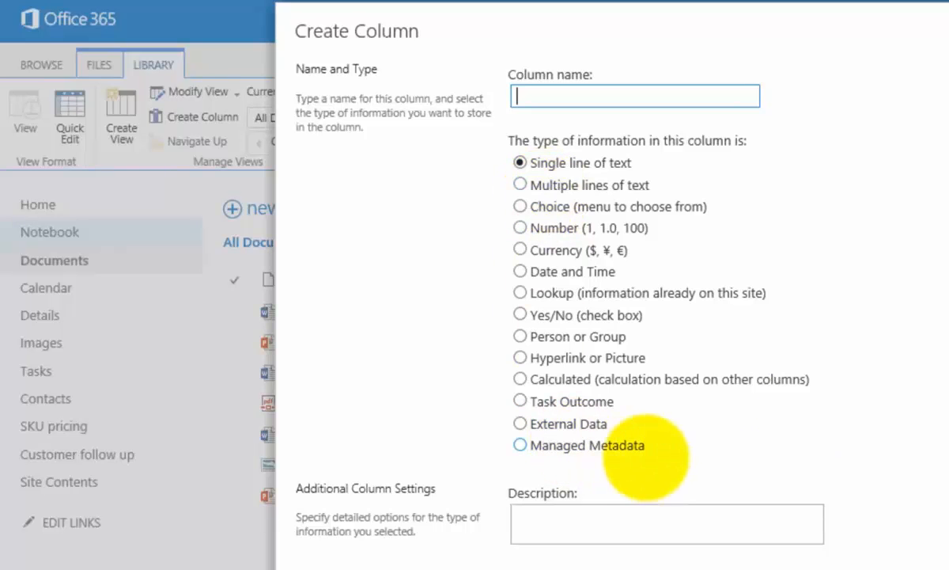
click(948, 16)
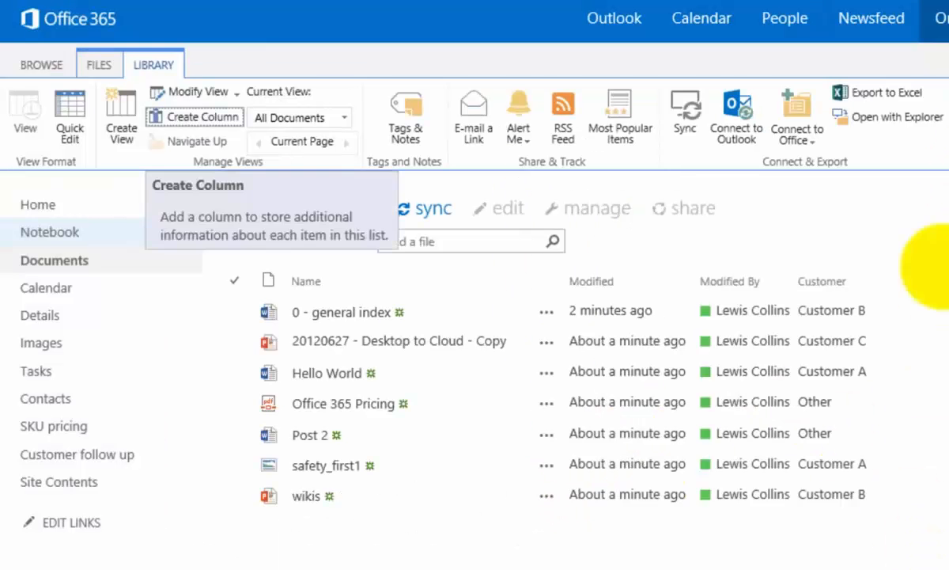